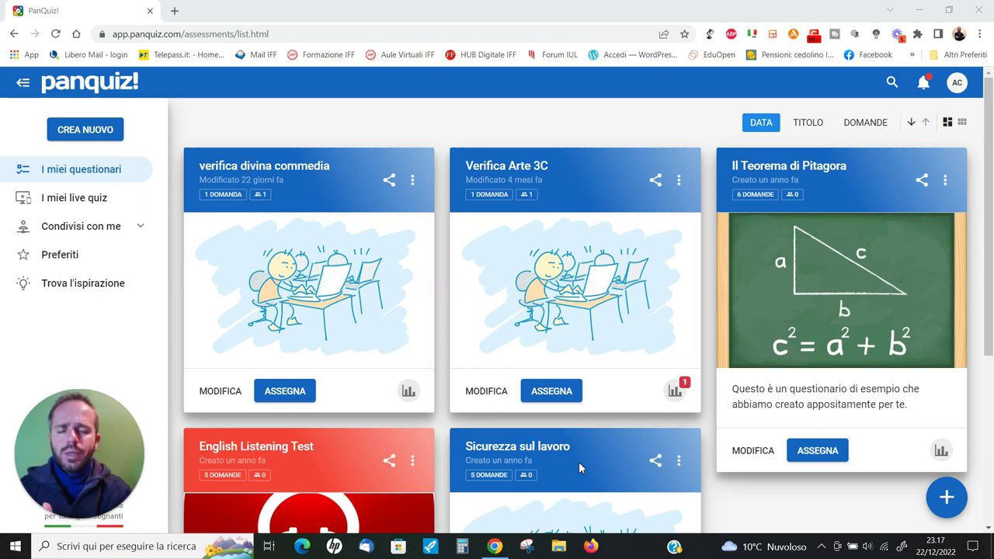
- Create a new questionnaire via CREA NUOVO and the 'Un questionario' card
{"action": "left_click", "coordinate": [81, 137]}
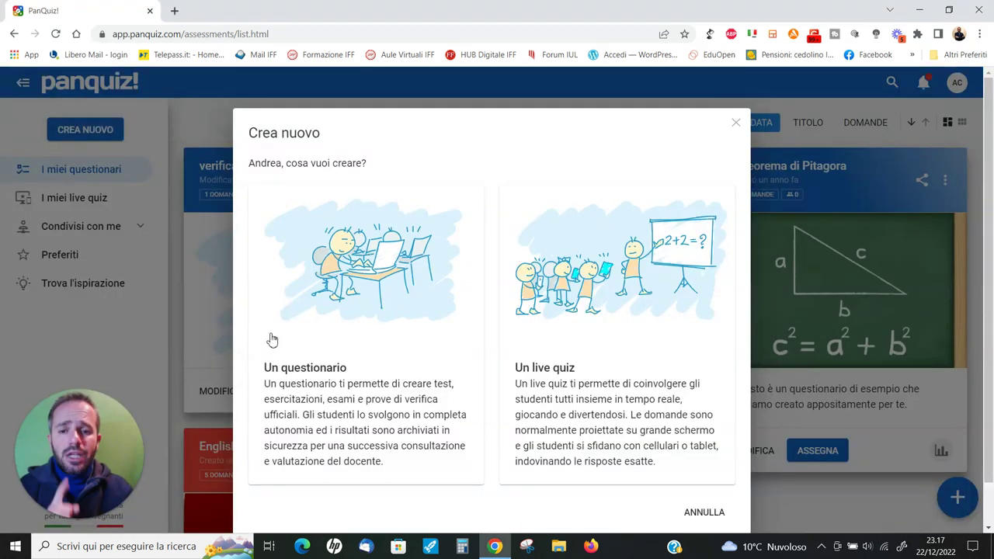
{"action": "left_click", "coordinate": [364, 303]}
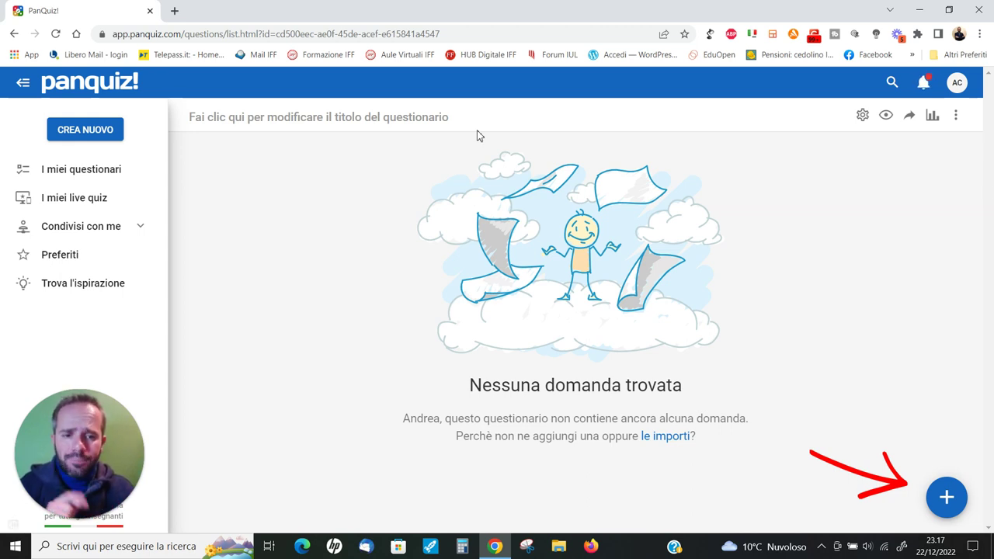
- Check the three-dot options menu, dismiss it, and open the Importa domande window
{"action": "left_click", "coordinate": [957, 122]}
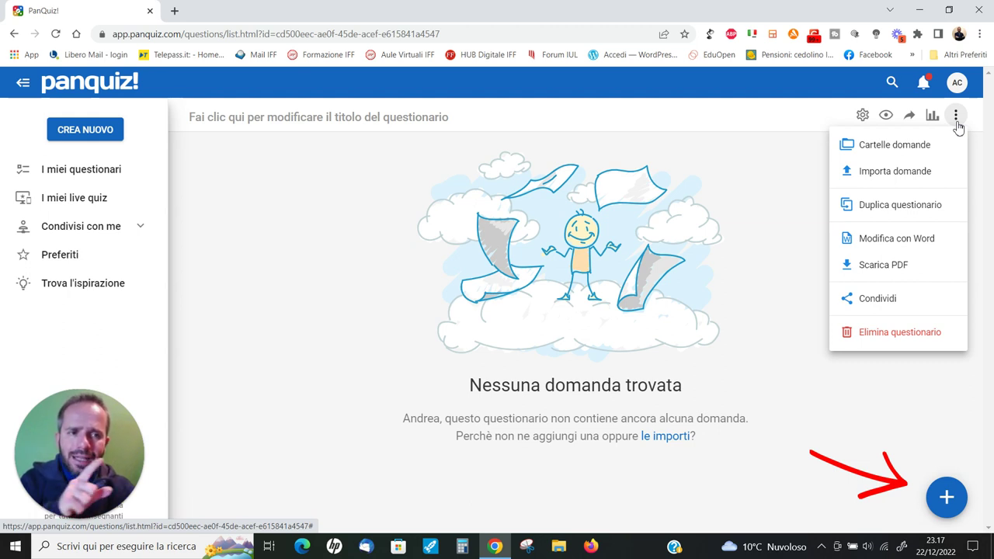
{"action": "left_click", "coordinate": [752, 267]}
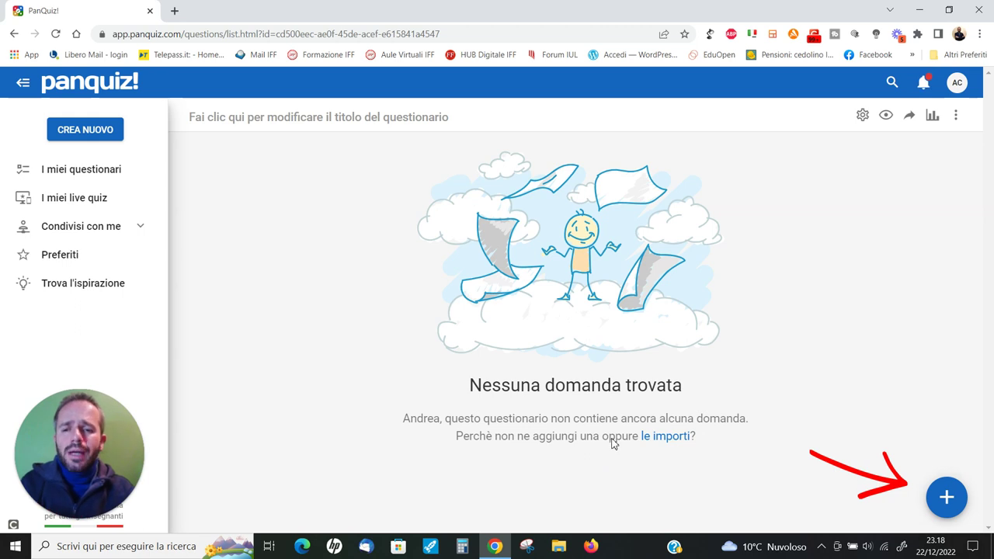
{"action": "left_click", "coordinate": [673, 440]}
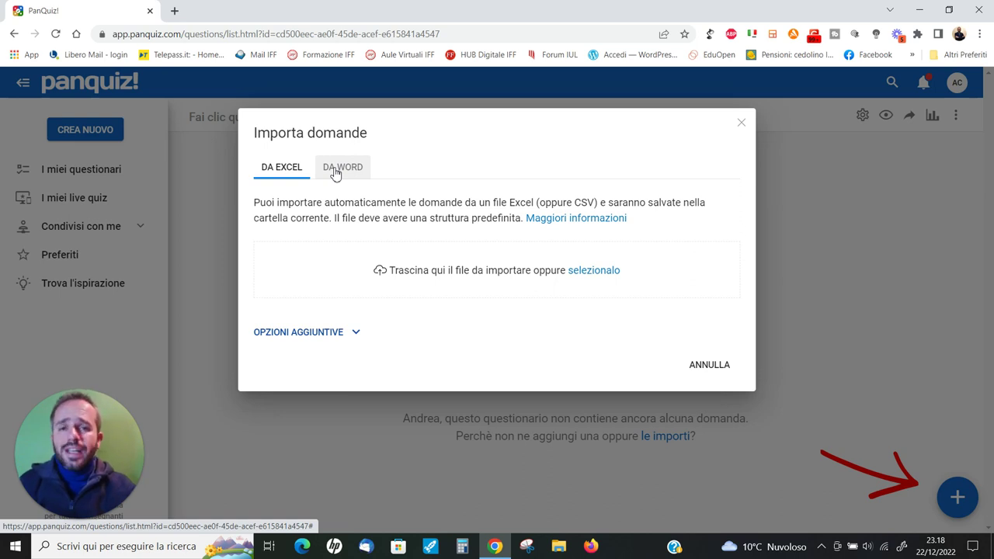
- Choose the DA WORD import option and browse to the Download folder for a .docx file
{"action": "left_click", "coordinate": [336, 172]}
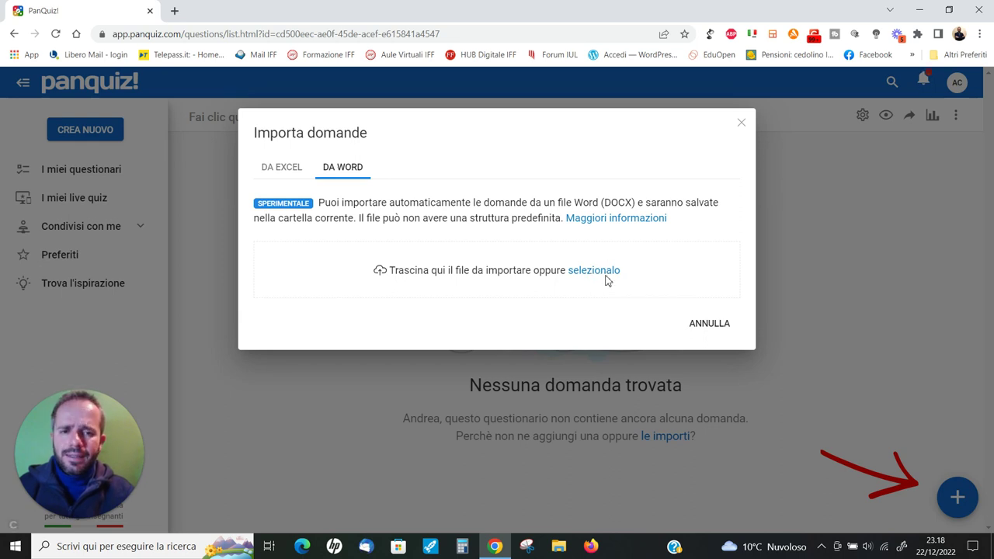
{"action": "left_click", "coordinate": [608, 275]}
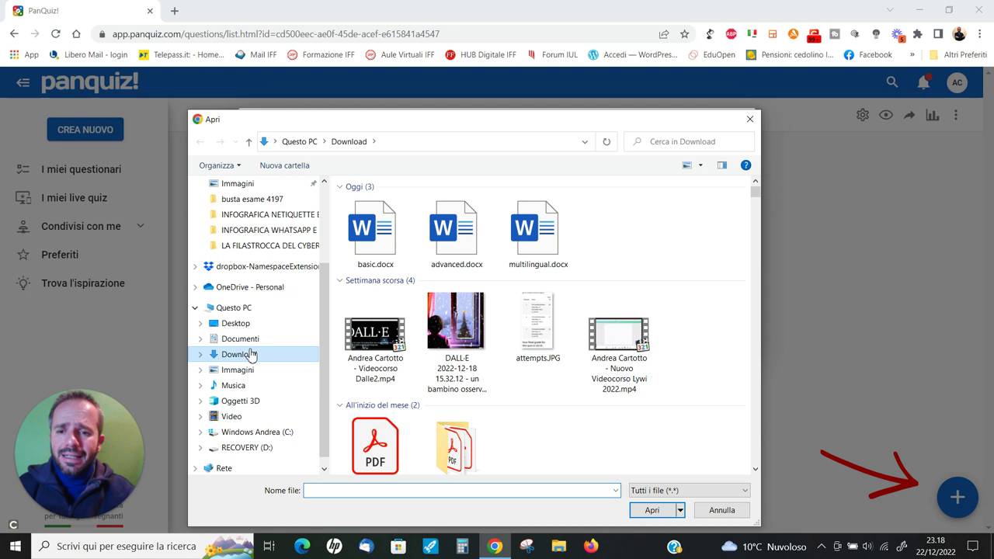
- Import basic.docx, adding its 6 multiple-choice questions to the questionnaire
{"action": "left_click", "coordinate": [375, 231]}
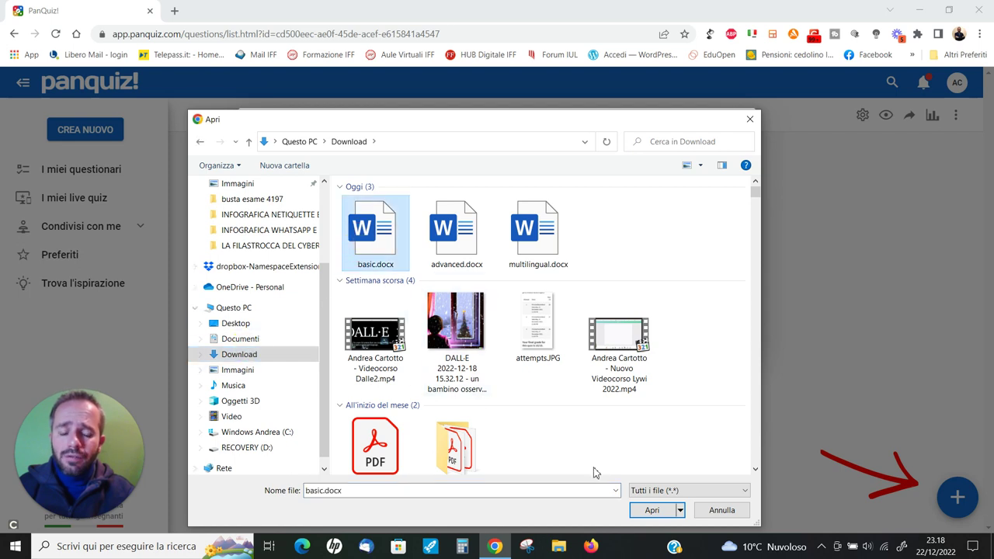
{"action": "left_click", "coordinate": [652, 510]}
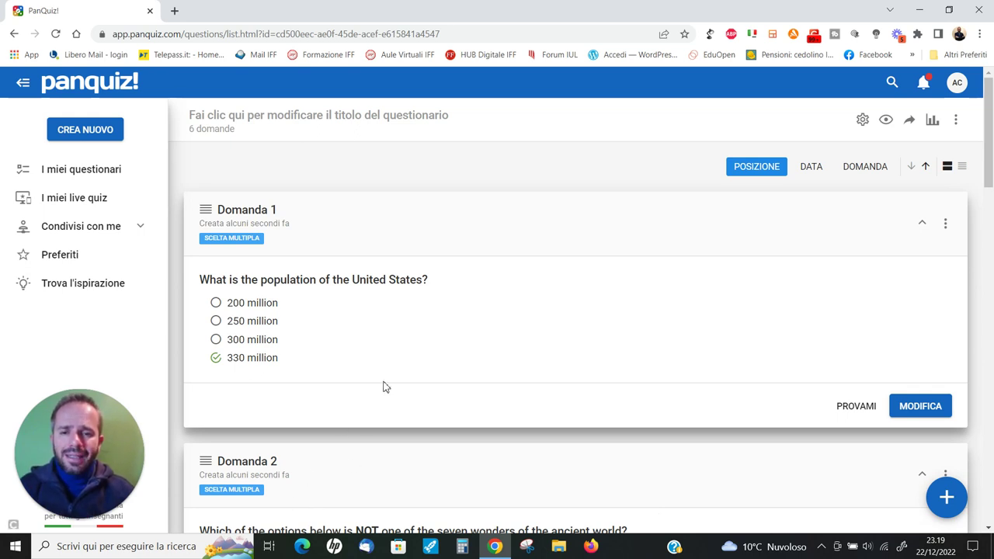
{"action": "scroll", "coordinate": [384, 386], "scroll_direction": "down", "scroll_amount": 4}
{"action": "scroll", "coordinate": [410, 337], "scroll_direction": "down", "scroll_amount": 2}
{"action": "scroll", "coordinate": [435, 334], "scroll_direction": "down", "scroll_amount": 1}
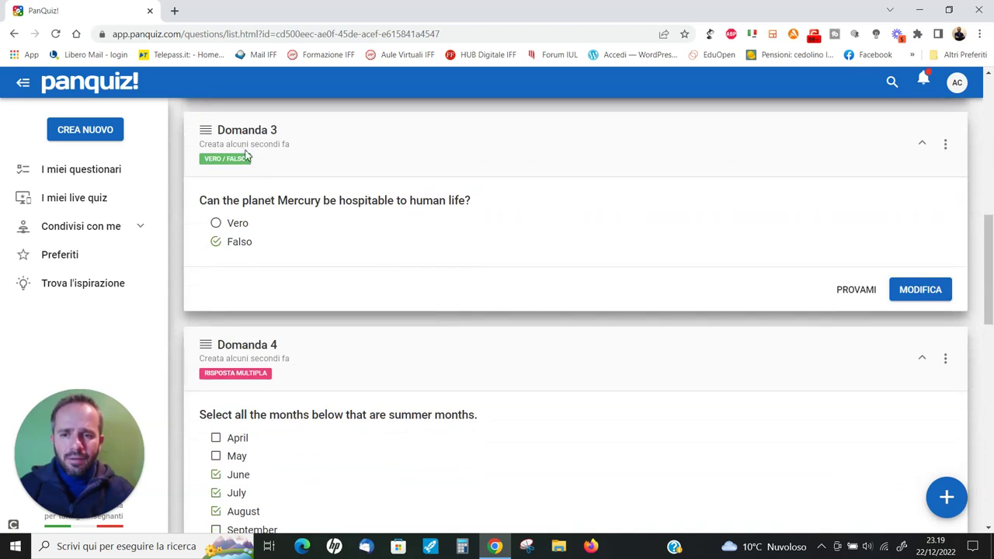
{"action": "scroll", "coordinate": [297, 284], "scroll_direction": "down", "scroll_amount": 2}
{"action": "scroll", "coordinate": [298, 284], "scroll_direction": "down", "scroll_amount": 2}
{"action": "scroll", "coordinate": [298, 285], "scroll_direction": "down", "scroll_amount": 1}
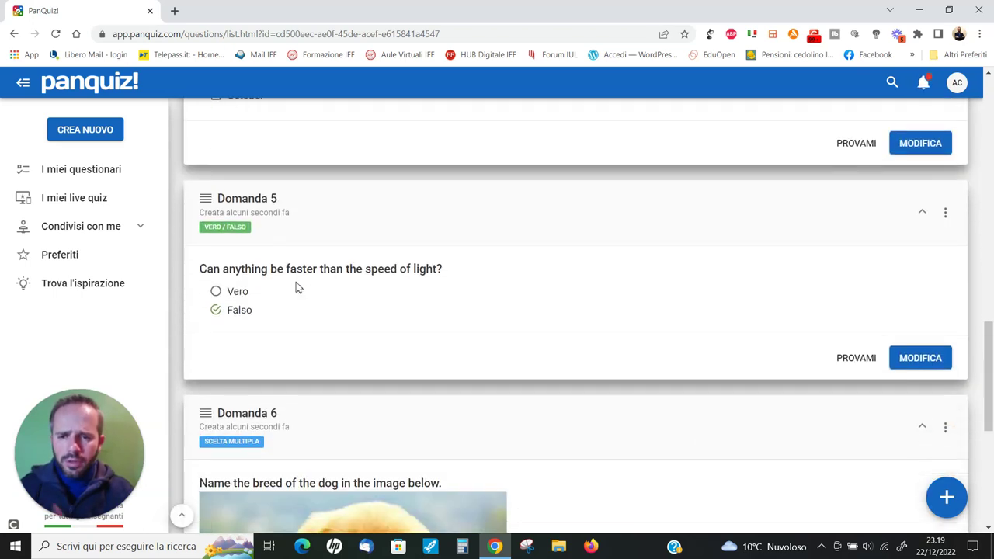
{"action": "scroll", "coordinate": [302, 292], "scroll_direction": "down", "scroll_amount": 2}
{"action": "scroll", "coordinate": [358, 335], "scroll_direction": "down", "scroll_amount": 2}
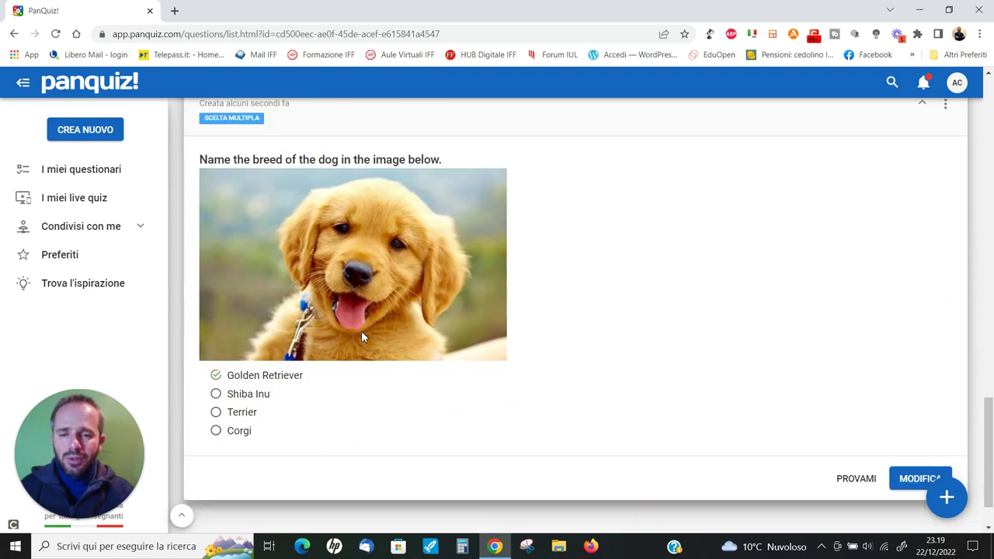
{"action": "scroll", "coordinate": [589, 368], "scroll_direction": "up", "scroll_amount": 20}
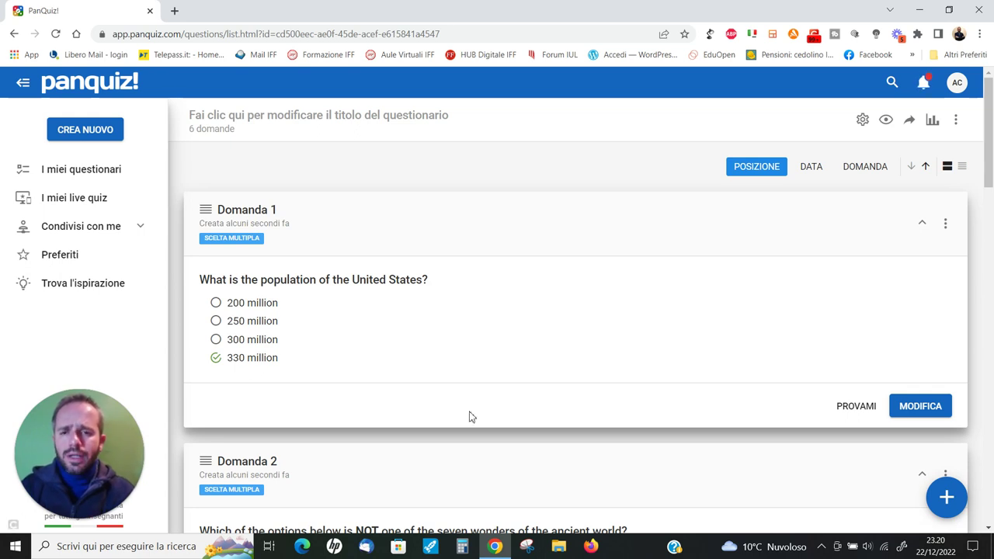
- Set the questionnaire title to 'GeoQuiz' in the Modifica titolo dialog
{"action": "left_click", "coordinate": [361, 124]}
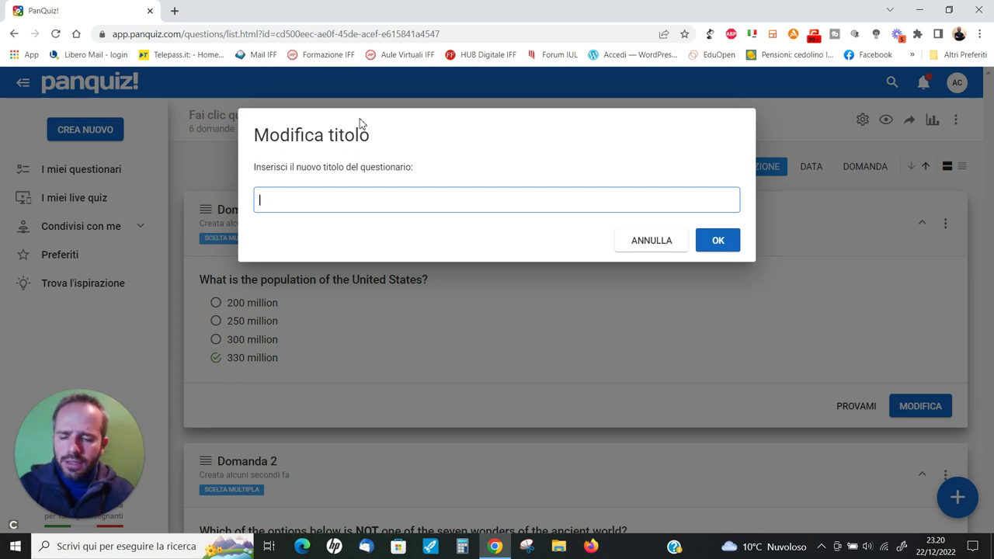
{"action": "type", "text": "GeoQui"}
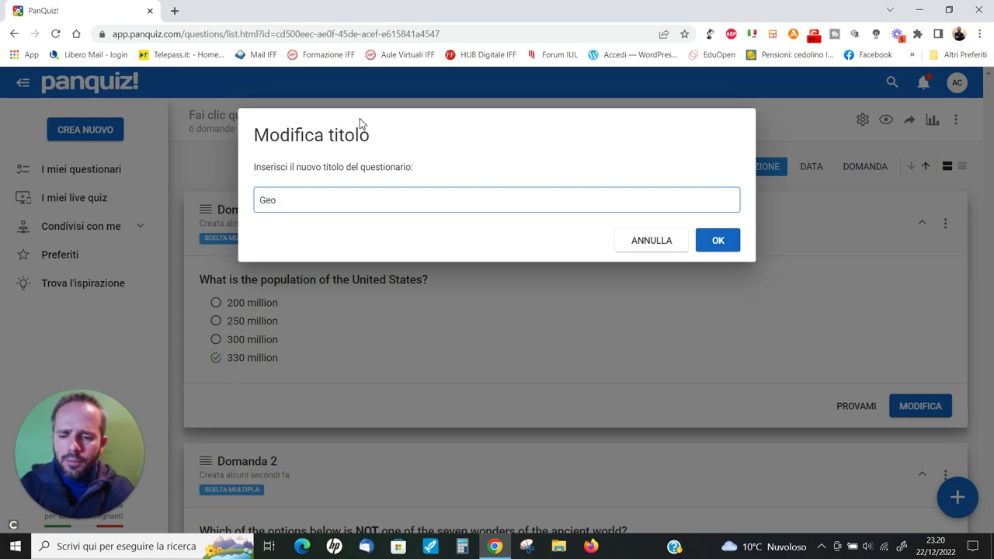
{"action": "type", "text": "z"}
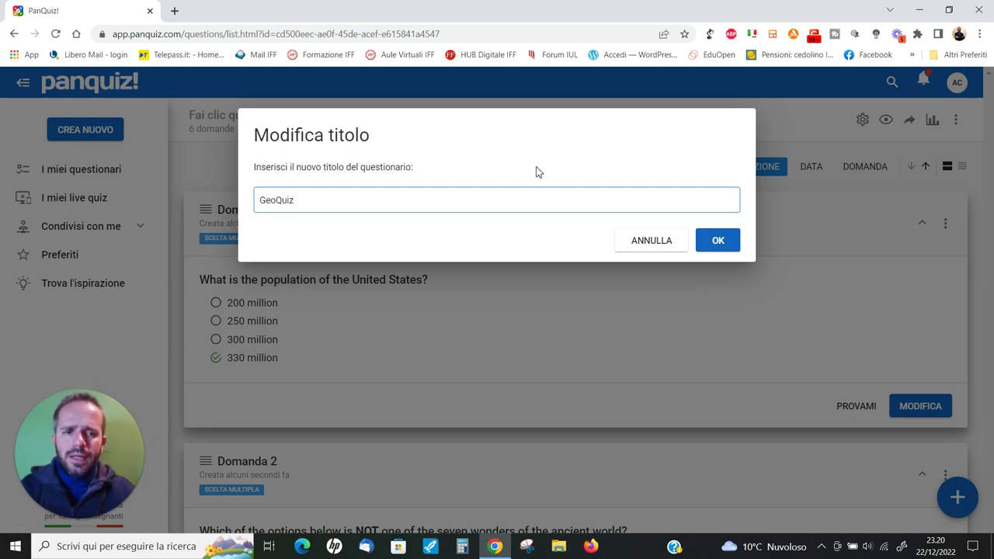
{"action": "left_click", "coordinate": [722, 241]}
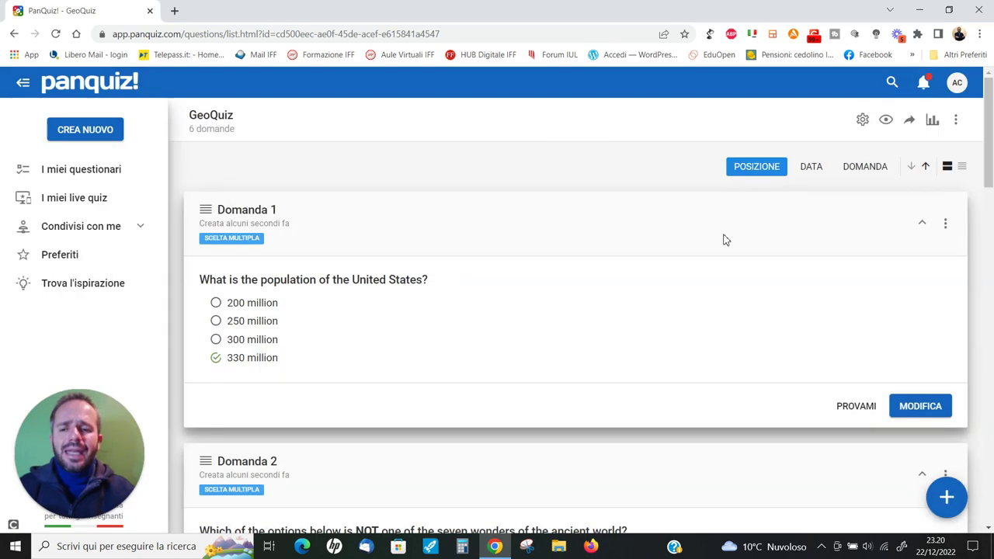